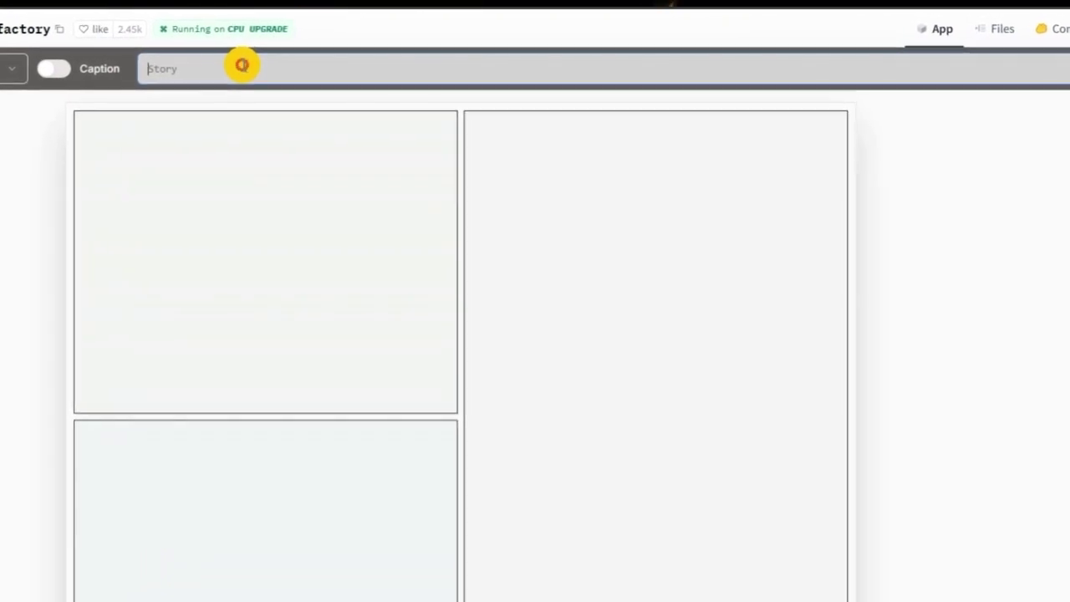
Paste the story of Hulk cooking a simple meal that becomes a comical disaster, then review art styles.
click(222, 65)
text("Hulk tries to cook a simple meal, and it turns into a comical disaster)
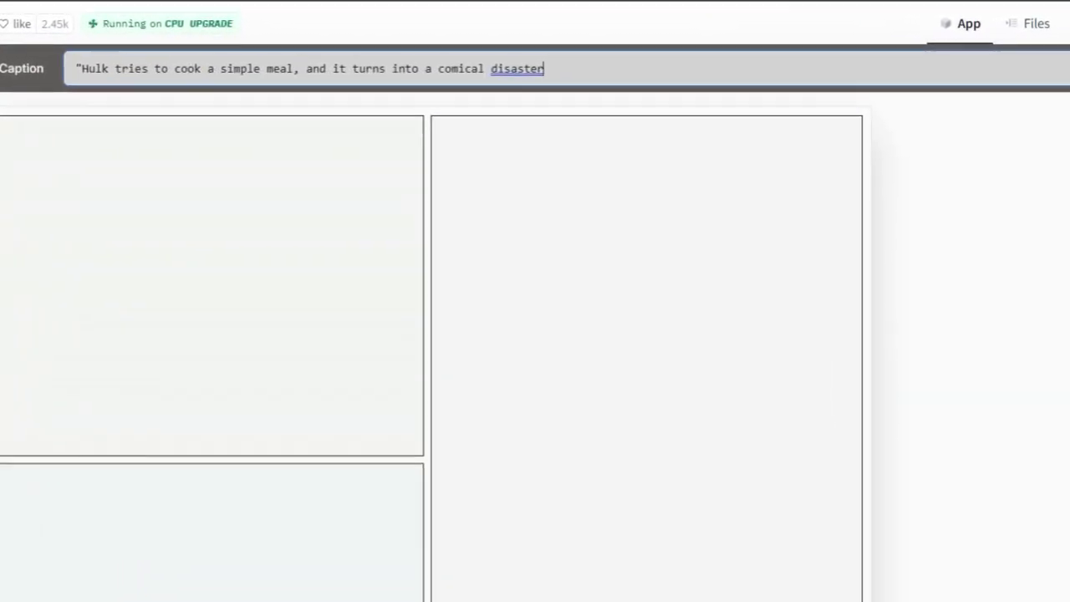
key(Tab)
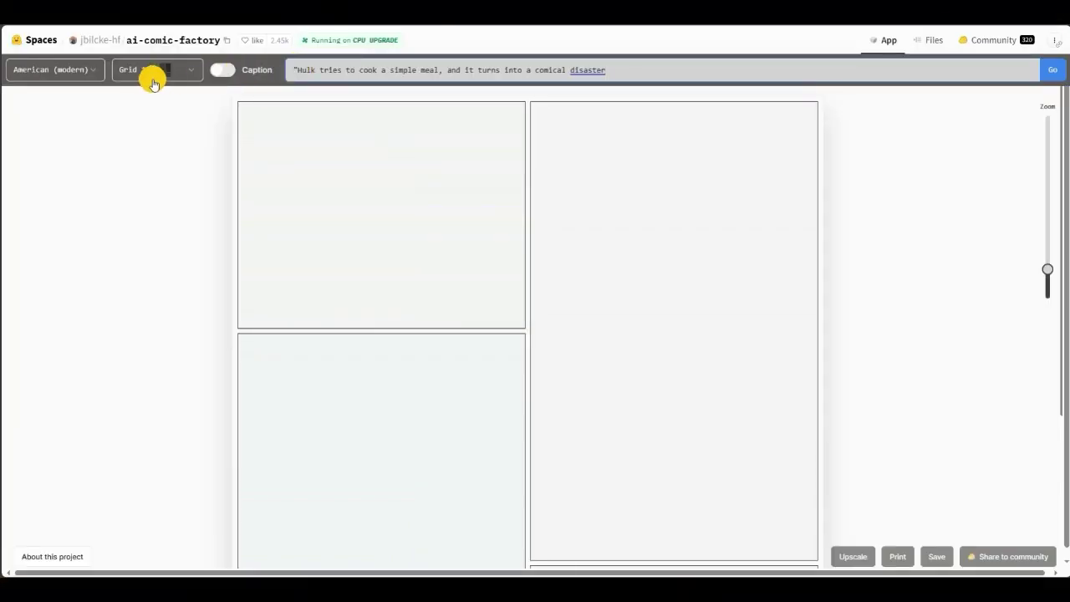
click(97, 69)
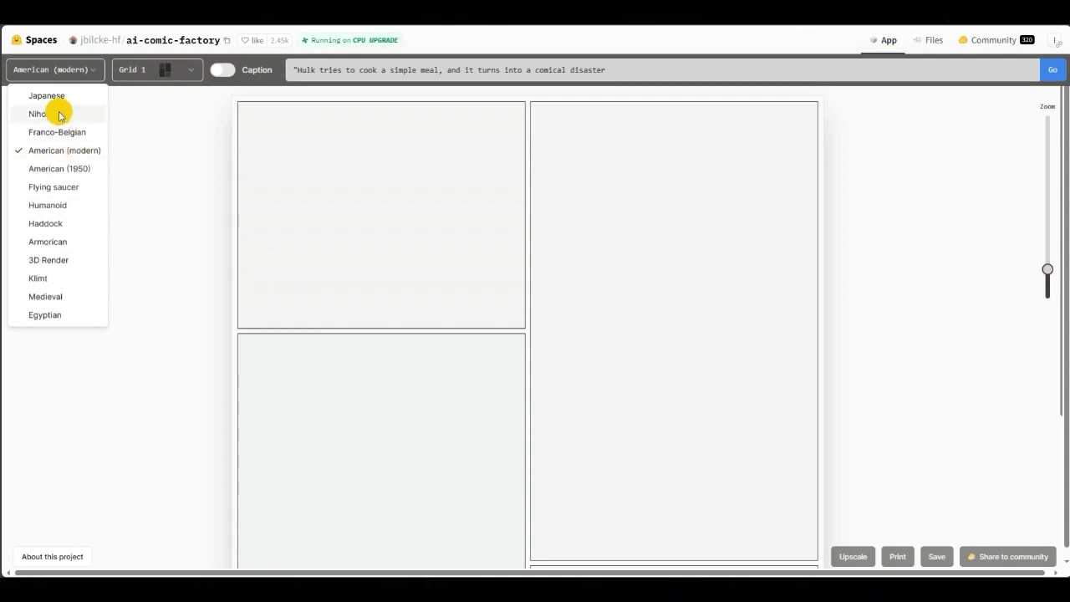
Keep the American (modern) style and settle on the four-panel Grid 0 layout after trying Grid 2 and 3.
click(175, 69)
click(175, 69)
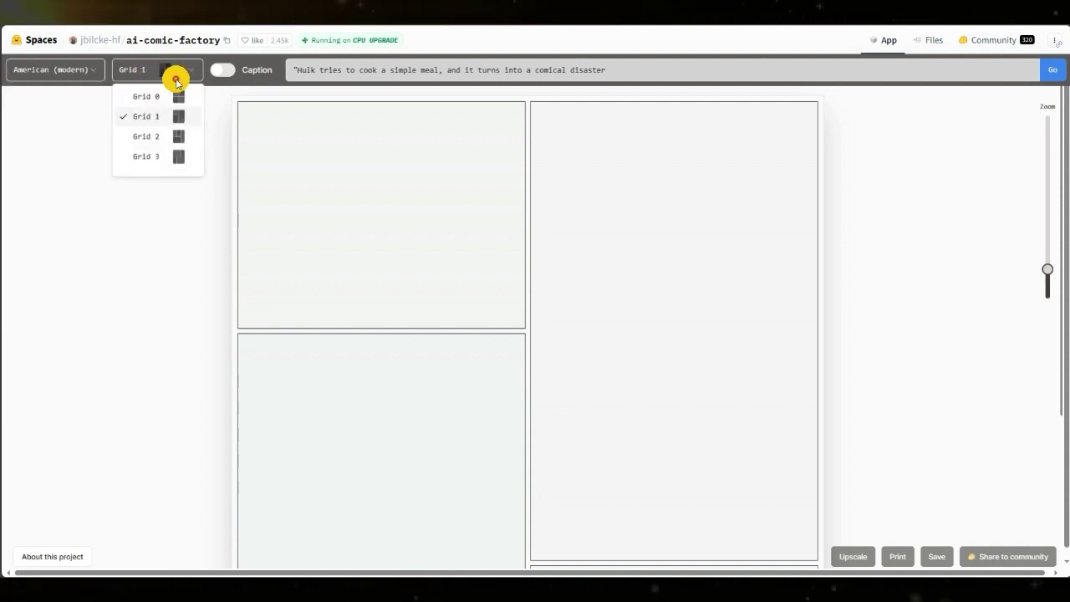
click(180, 146)
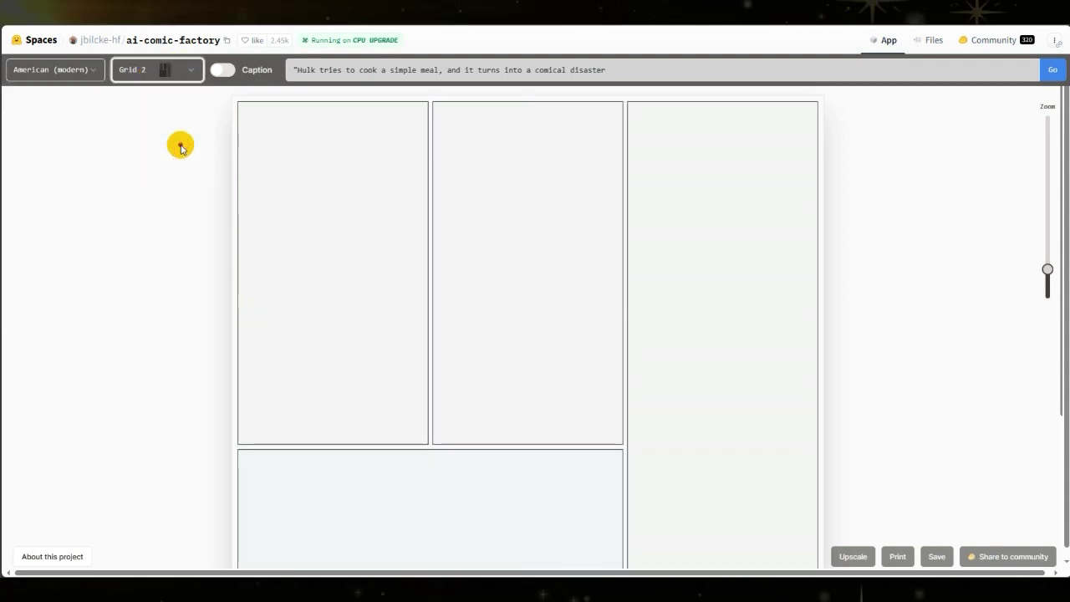
click(192, 70)
click(180, 158)
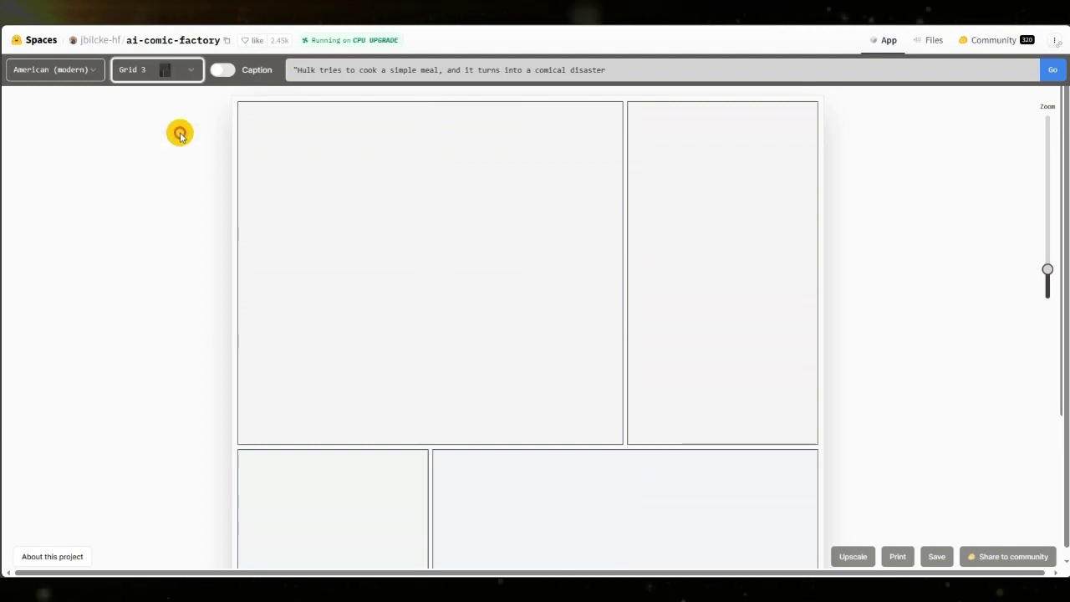
click(181, 74)
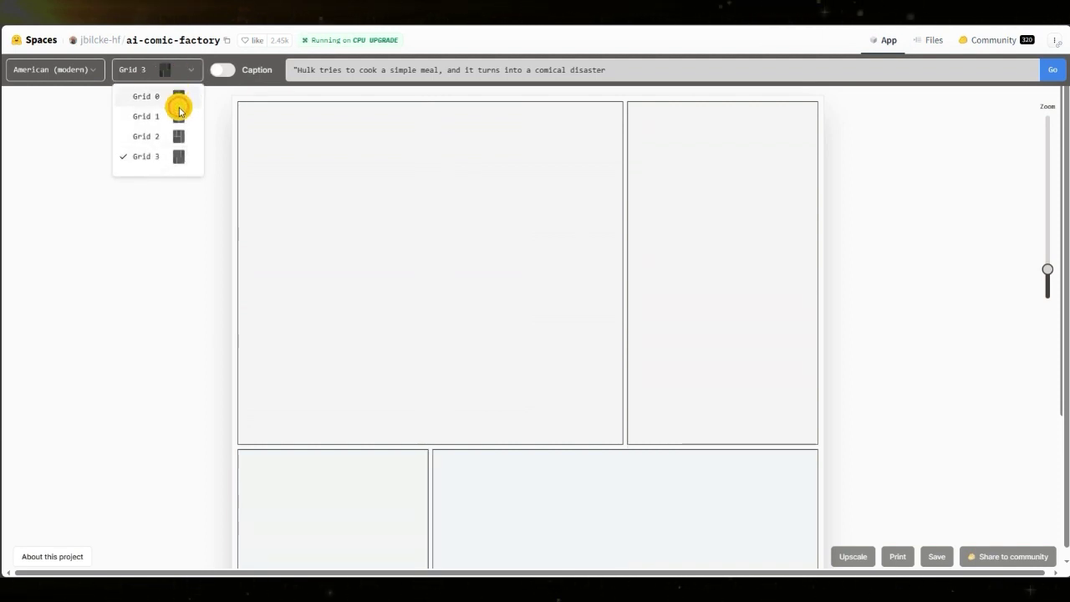
click(180, 96)
Turn panel captions on and generate the Hulk comic.
click(222, 71)
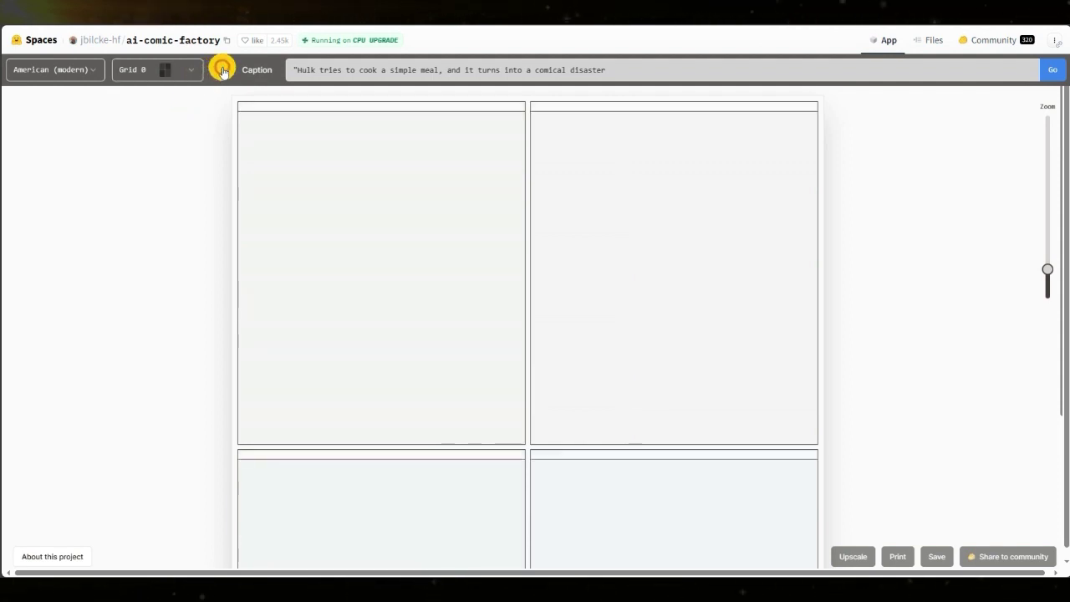
click(222, 70)
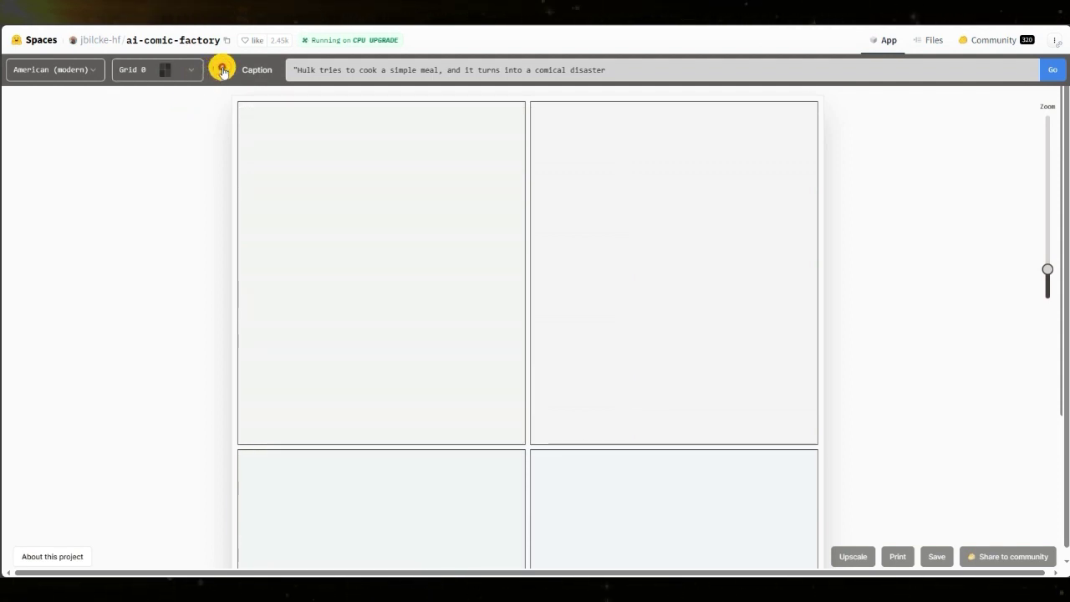
click(223, 70)
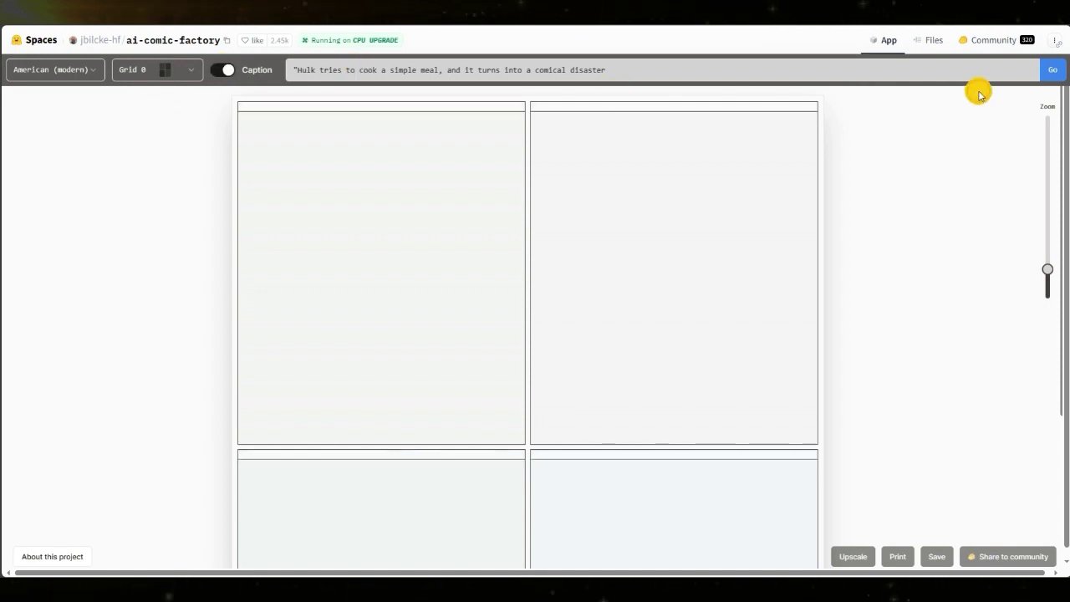
click(1051, 72)
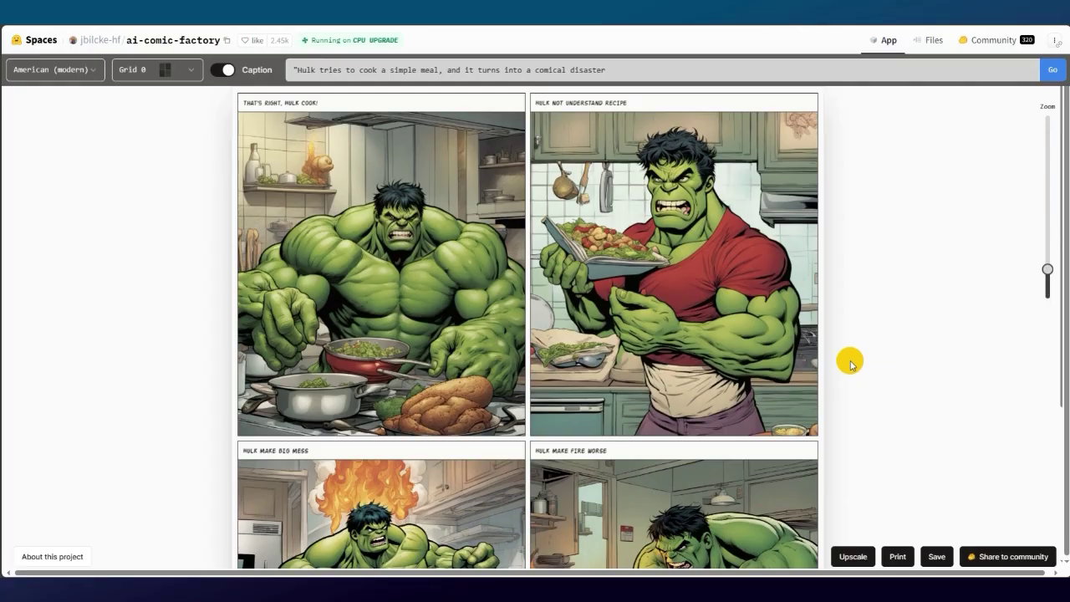
Zoom in and scroll through the four captioned Hulk kitchen-disaster panels.
scroll(850, 363, down, 3)
drag(1047, 270, 1050, 258)
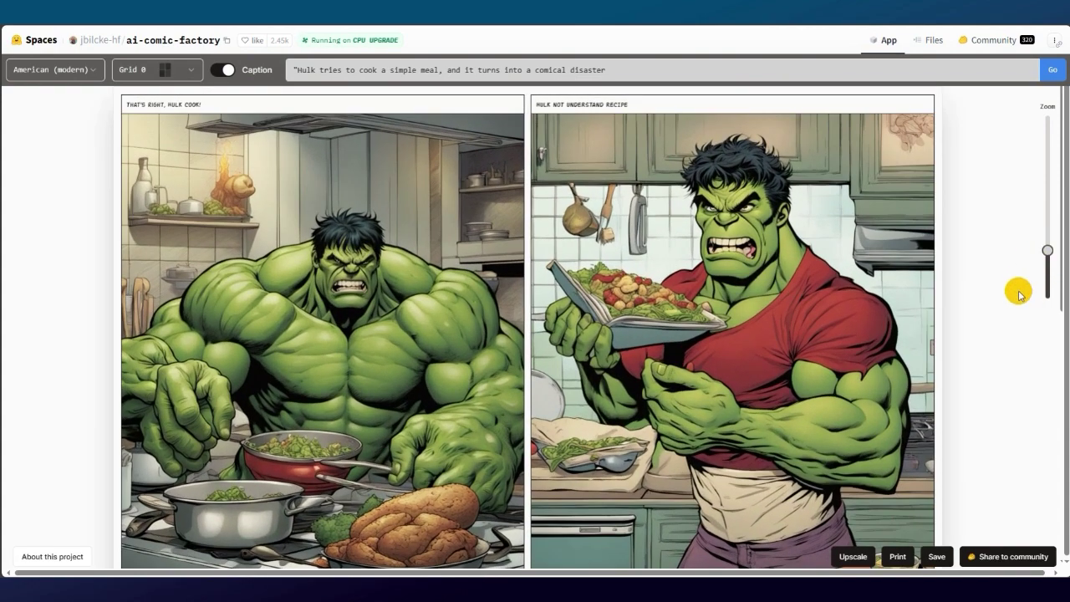
scroll(992, 303, down, 6)
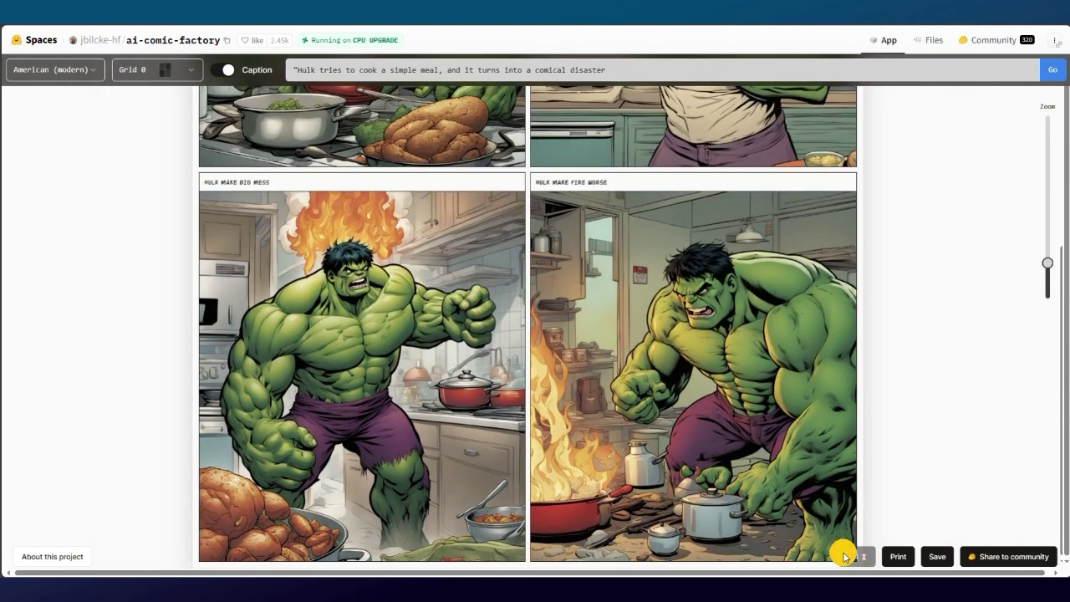
mouse_move(805, 462)
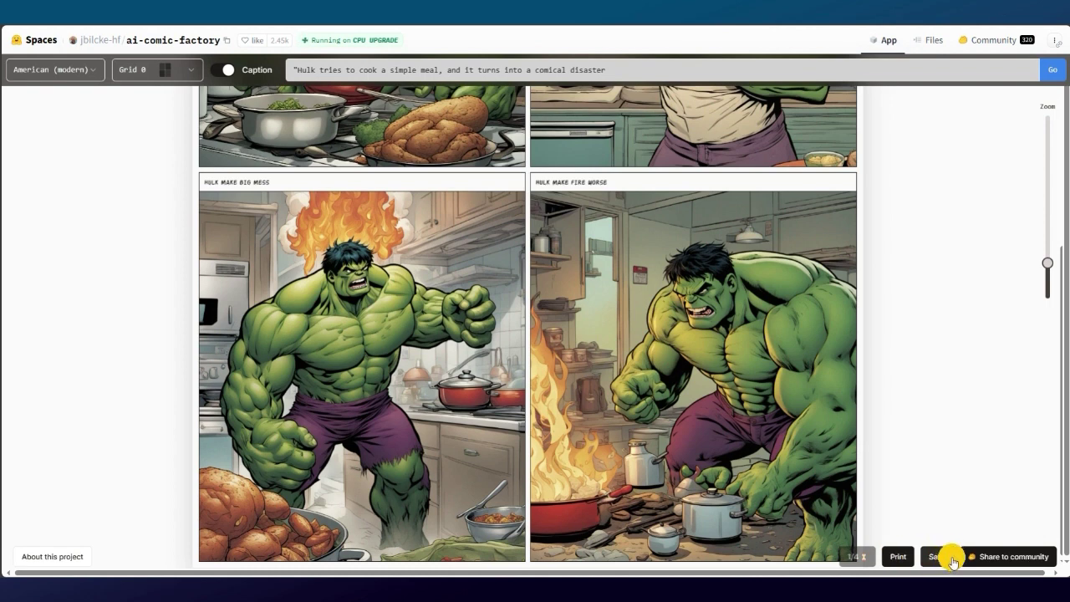
Start a new page, keep the Grid 1 layout, and redraw the last Spider-Man panel.
click(425, 77)
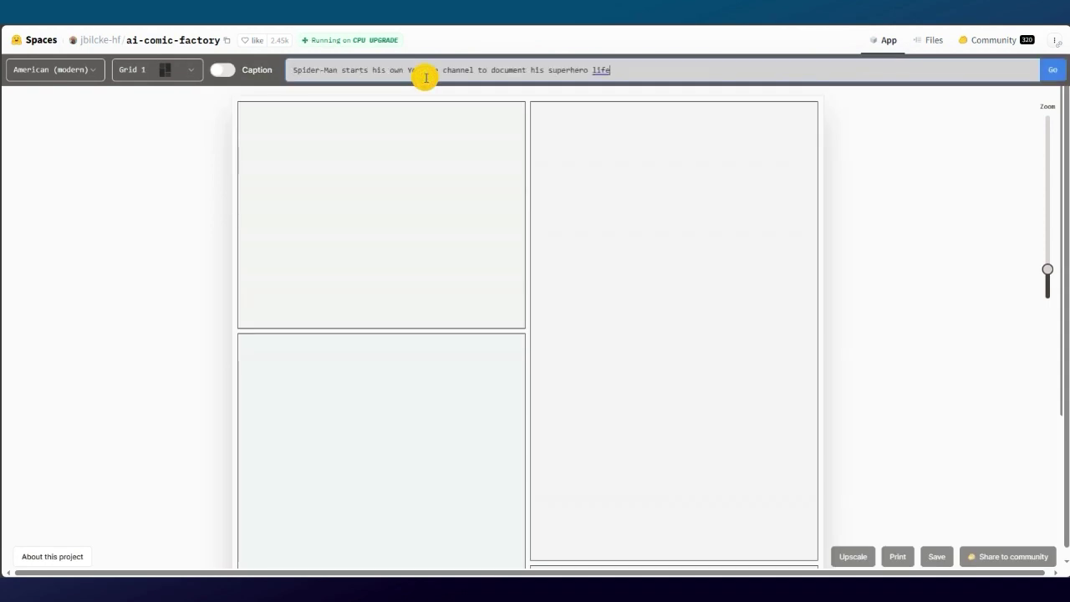
click(179, 72)
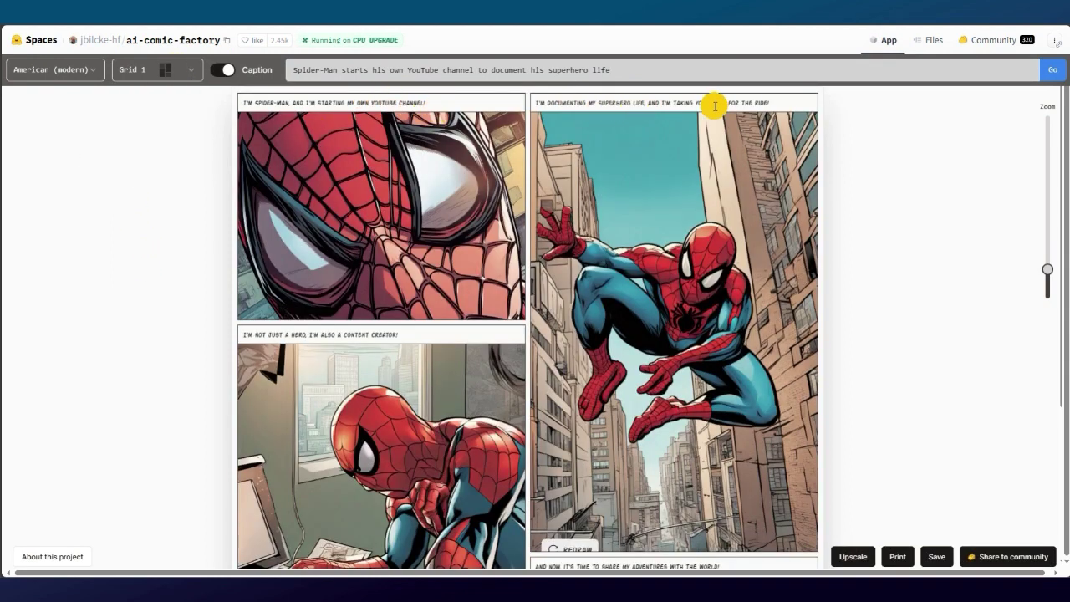
scroll(761, 125, down, 3)
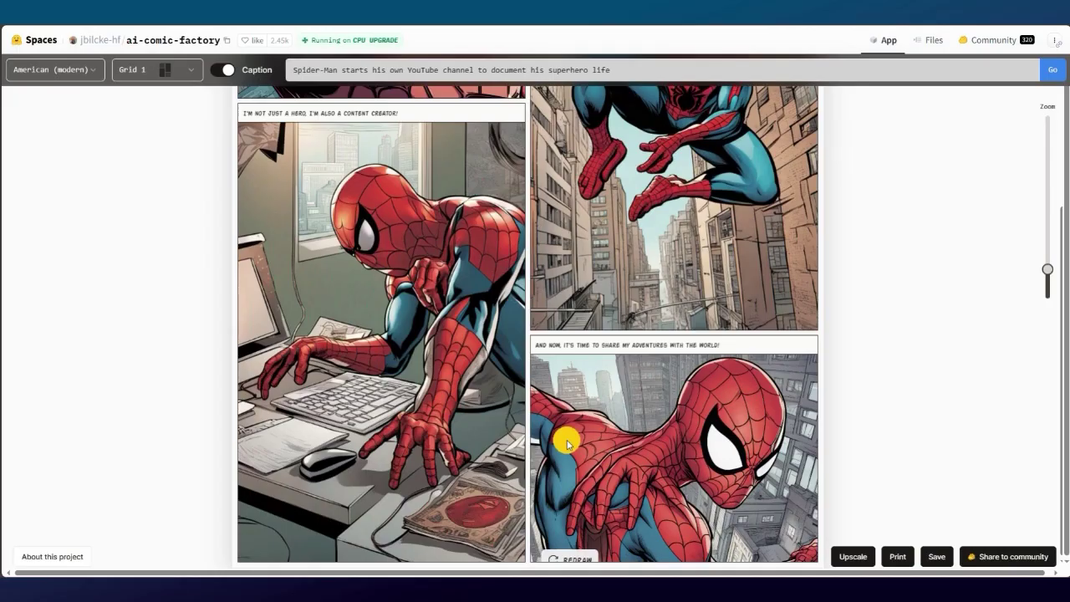
scroll(566, 443, up, 3)
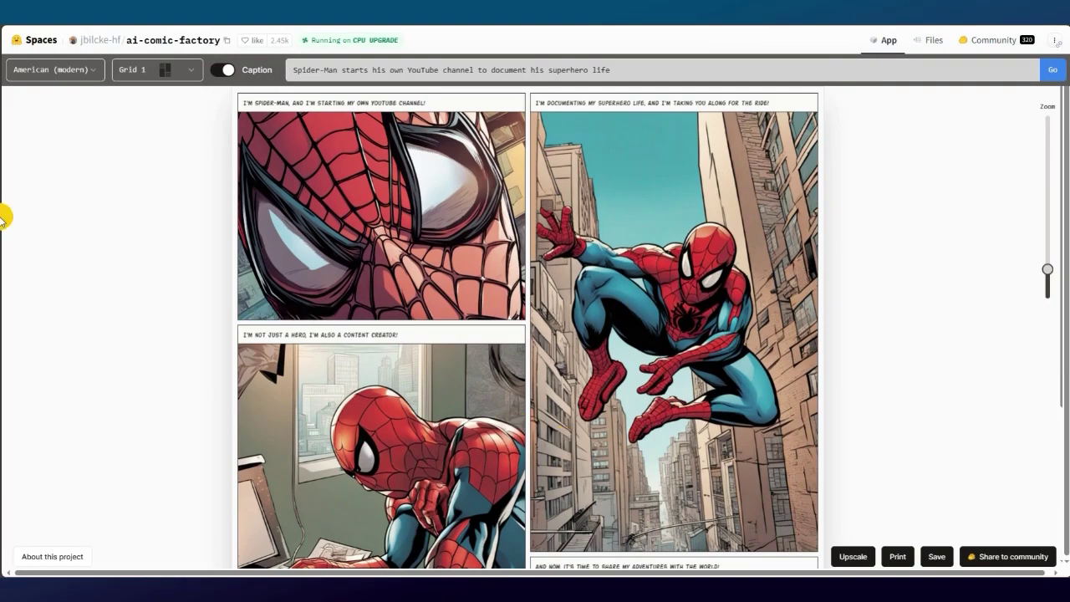
scroll(675, 324, down, 3)
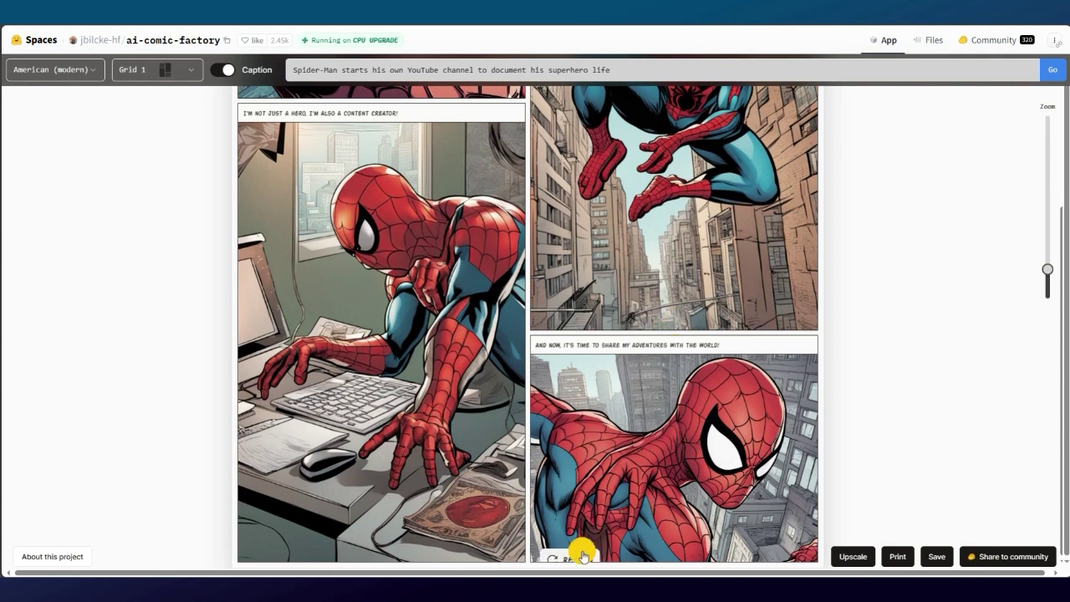
click(583, 556)
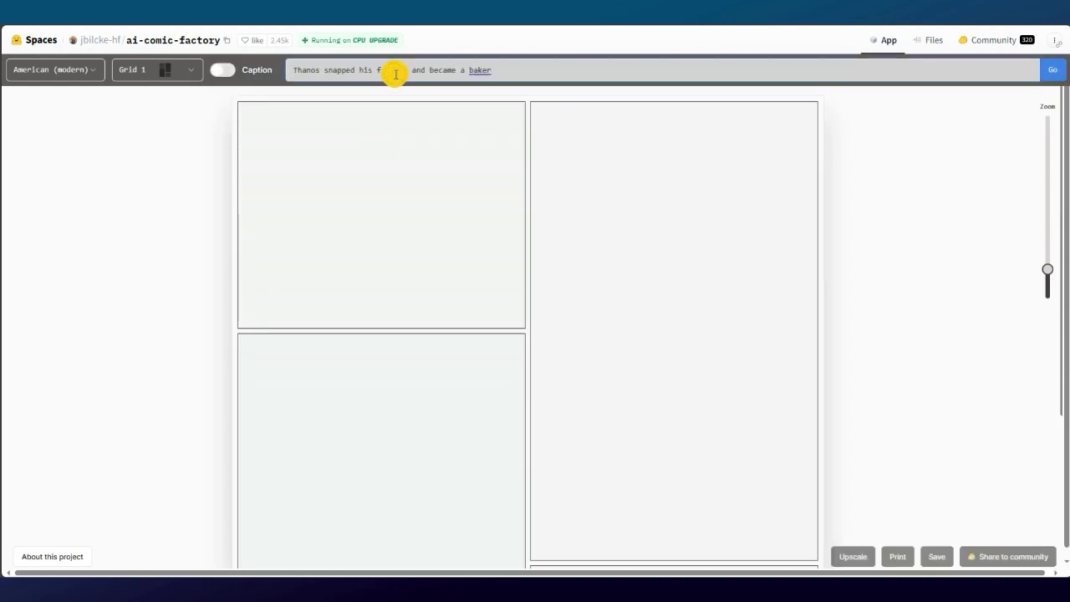
Switch to the 3D Render style with captions and inspect the Thanos baker comic at different zooms.
click(92, 71)
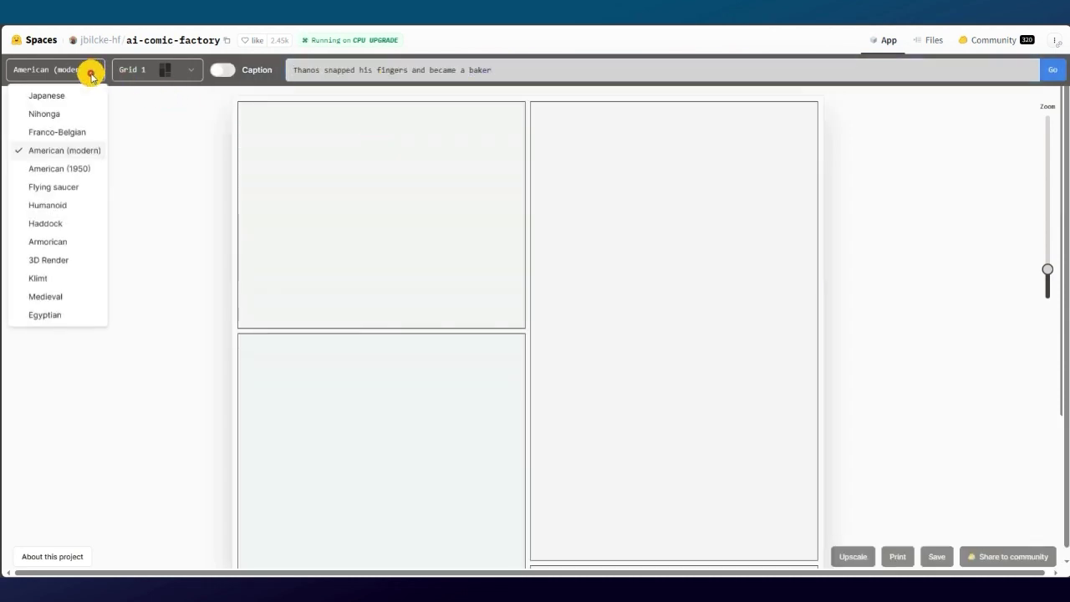
click(54, 260)
click(188, 69)
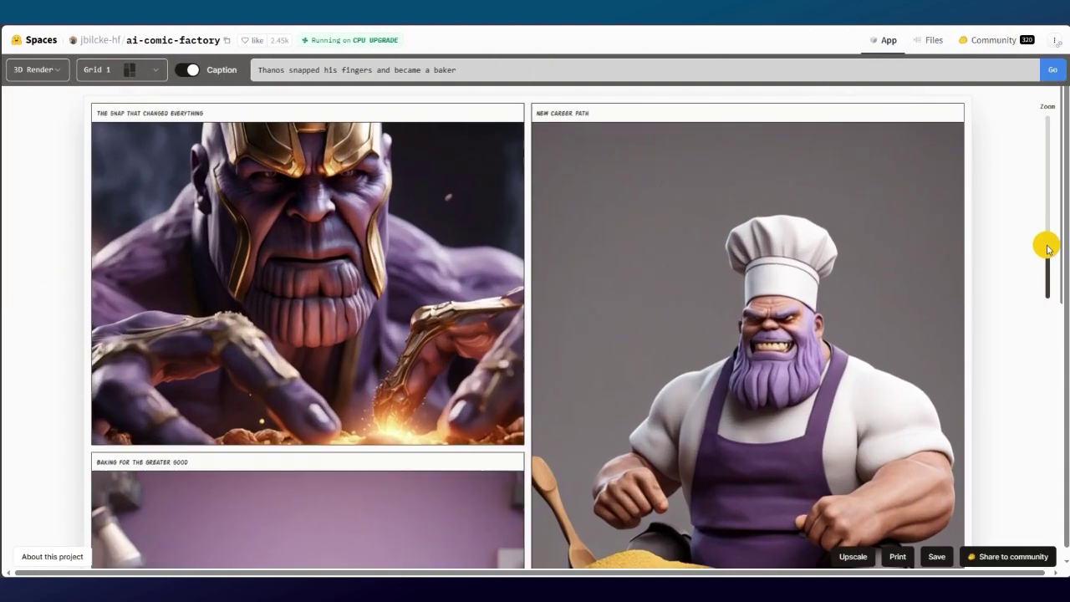
drag(1045, 246, 1047, 247)
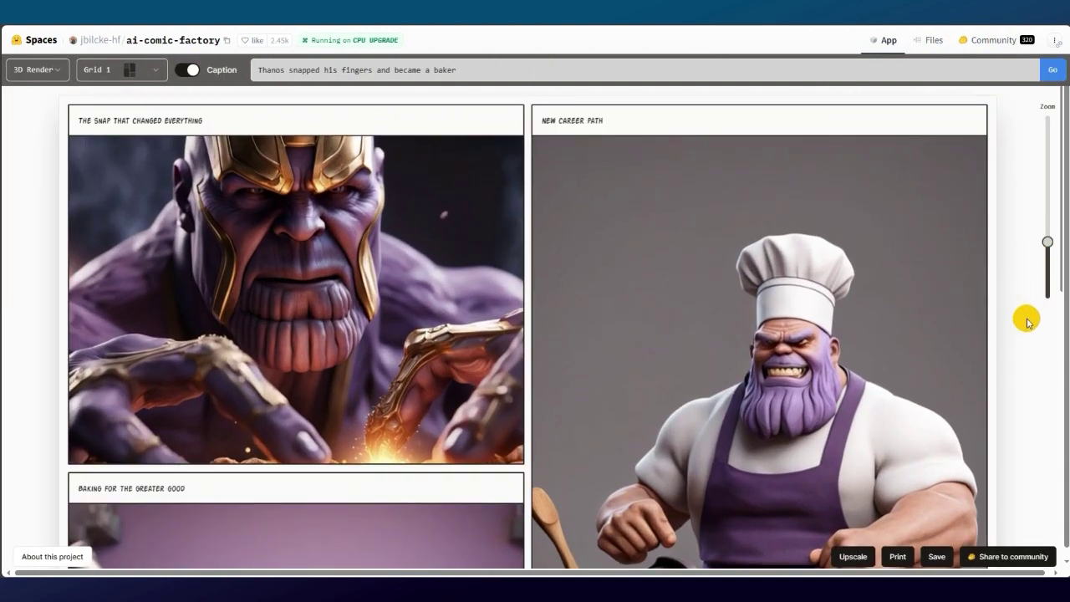
scroll(1028, 321, down, 10)
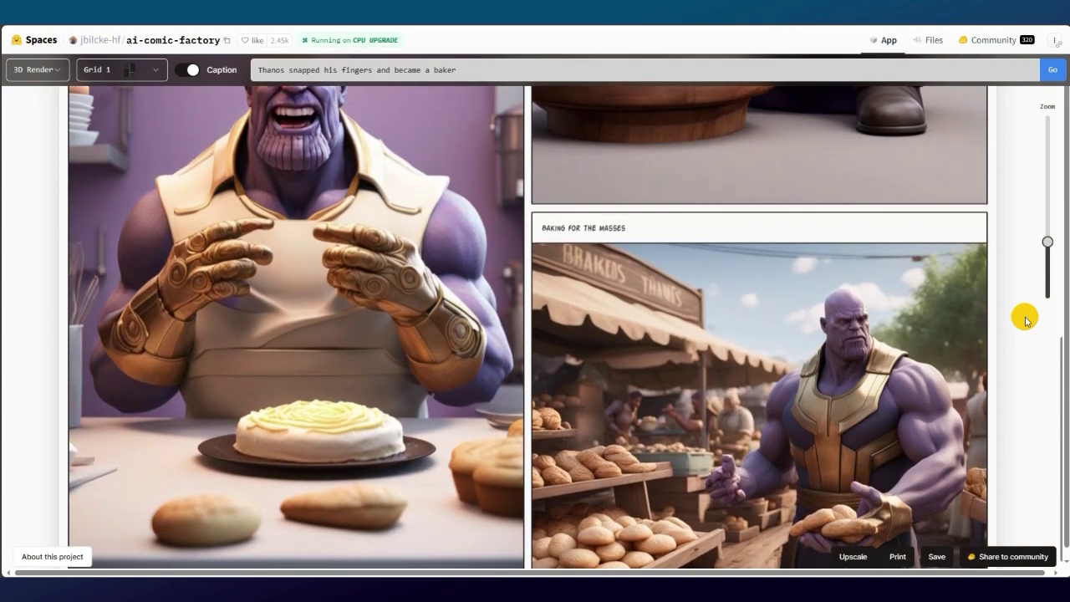
scroll(1025, 320, up, 10)
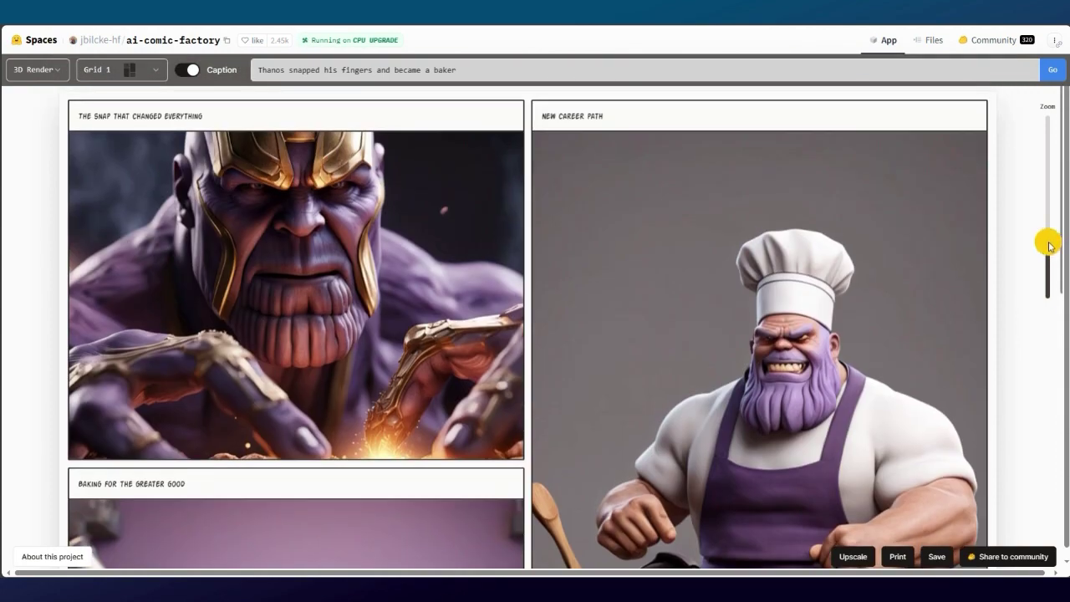
drag(1046, 242, 1048, 265)
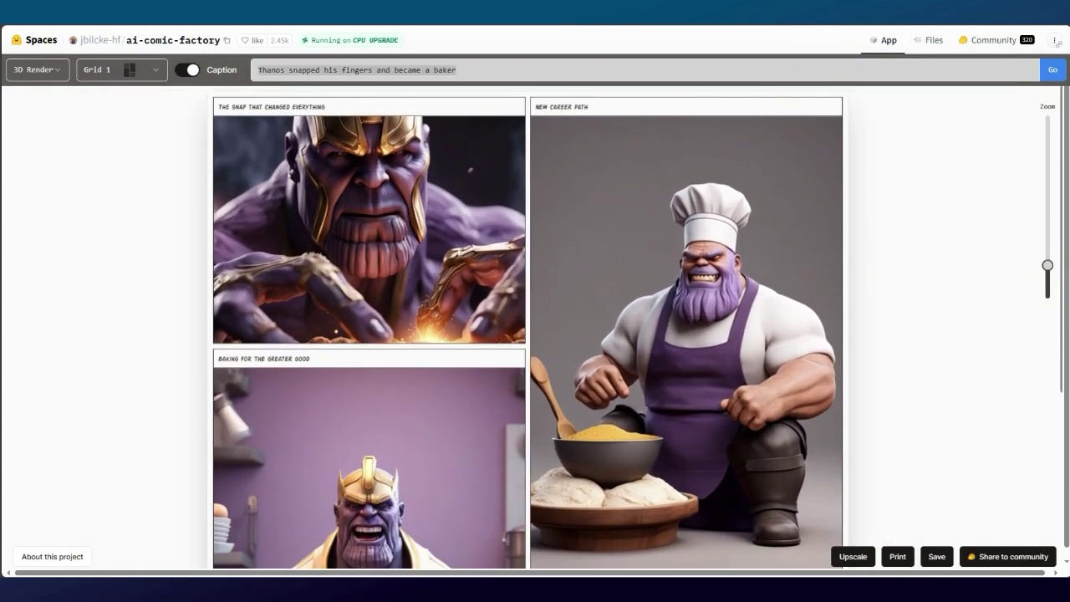
Replace the prompt with the Loki stand-up comedian story and choose the Grid 2 layout.
drag(490, 69, 90, 84)
text("Loki decides to become a stand-up comedian)
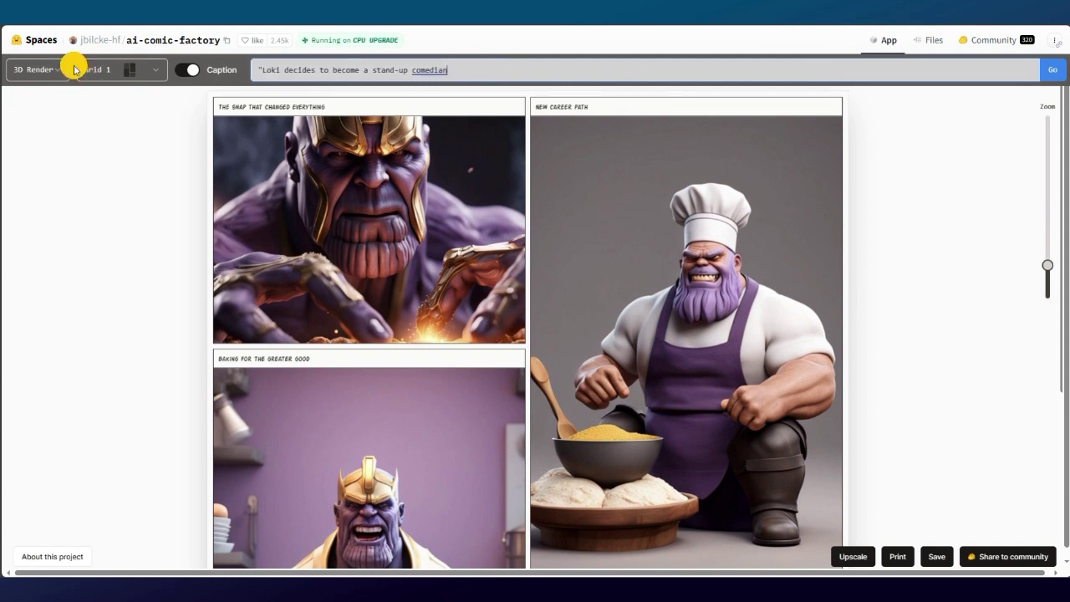
click(123, 67)
click(130, 135)
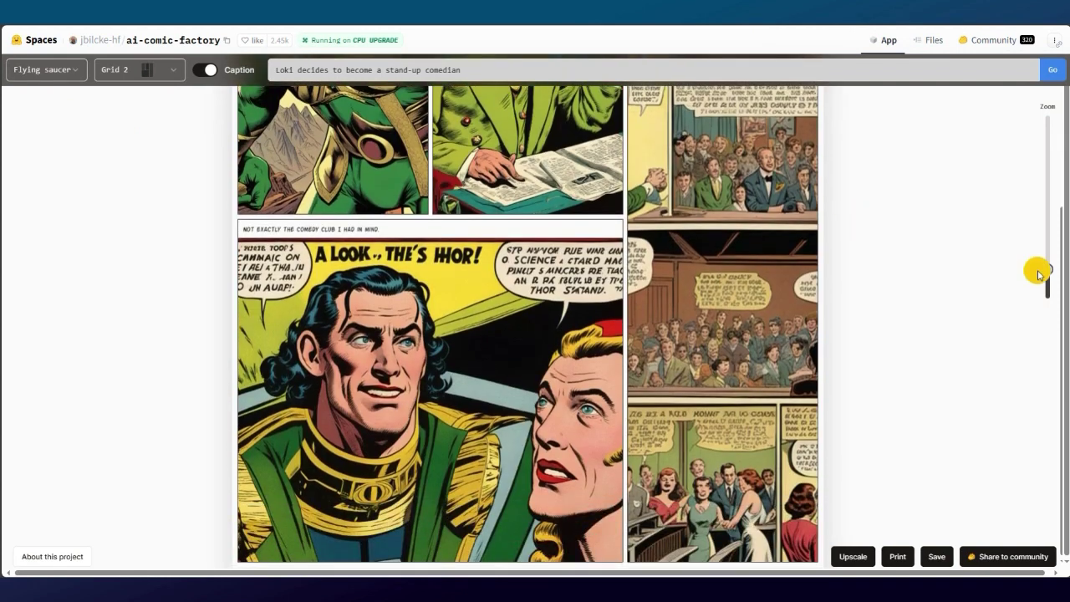
Reduce the zoom slightly and scroll through the Loki, Shang-Chi and Deadpool wedding comic pages.
drag(1047, 265, 1045, 258)
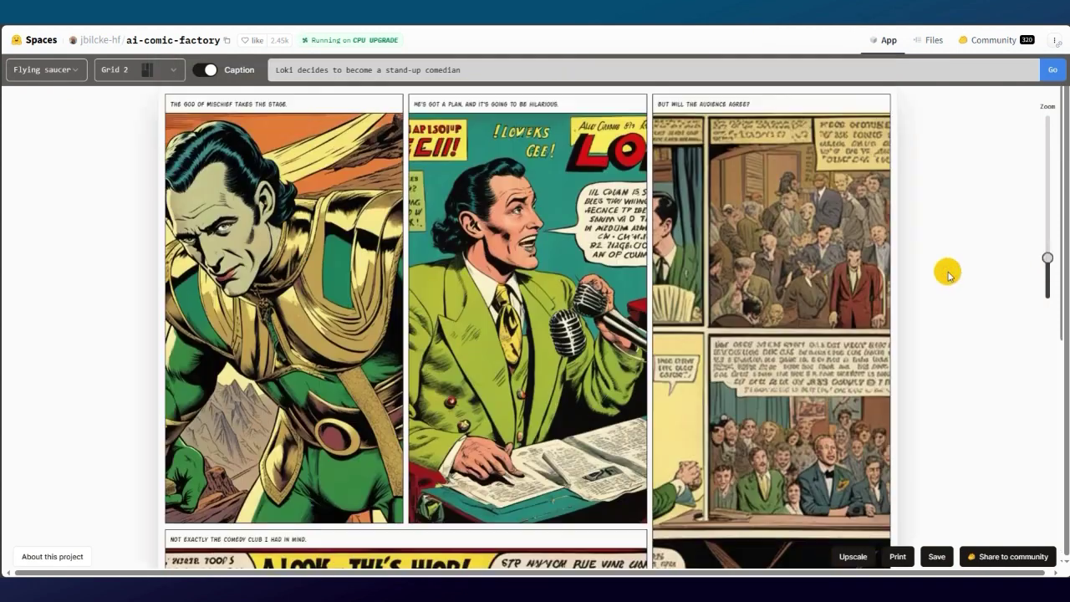
scroll(947, 276, down, 5)
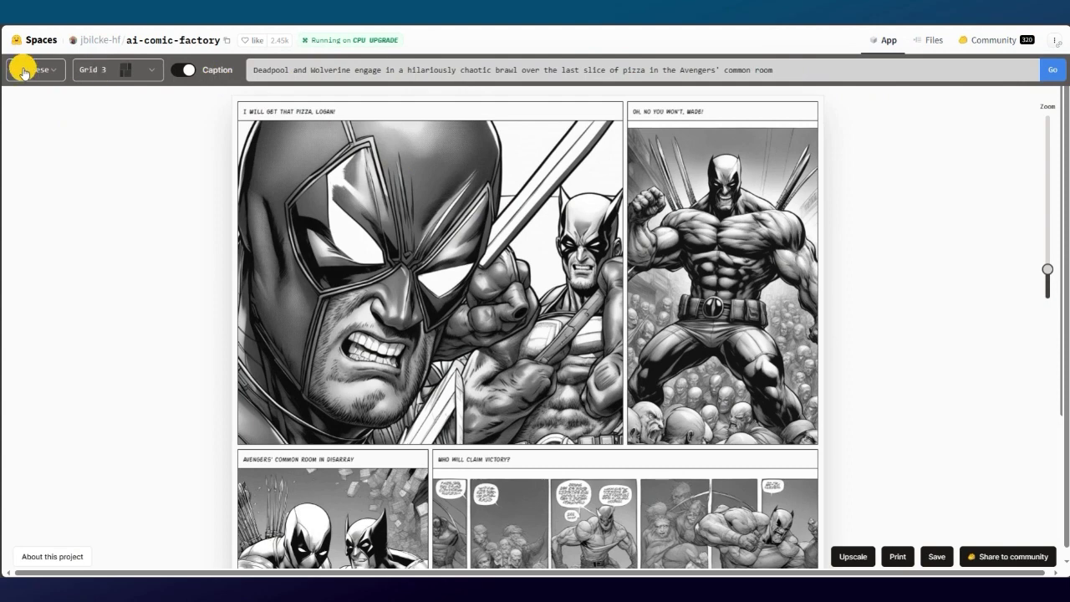
scroll(719, 256, down, 3)
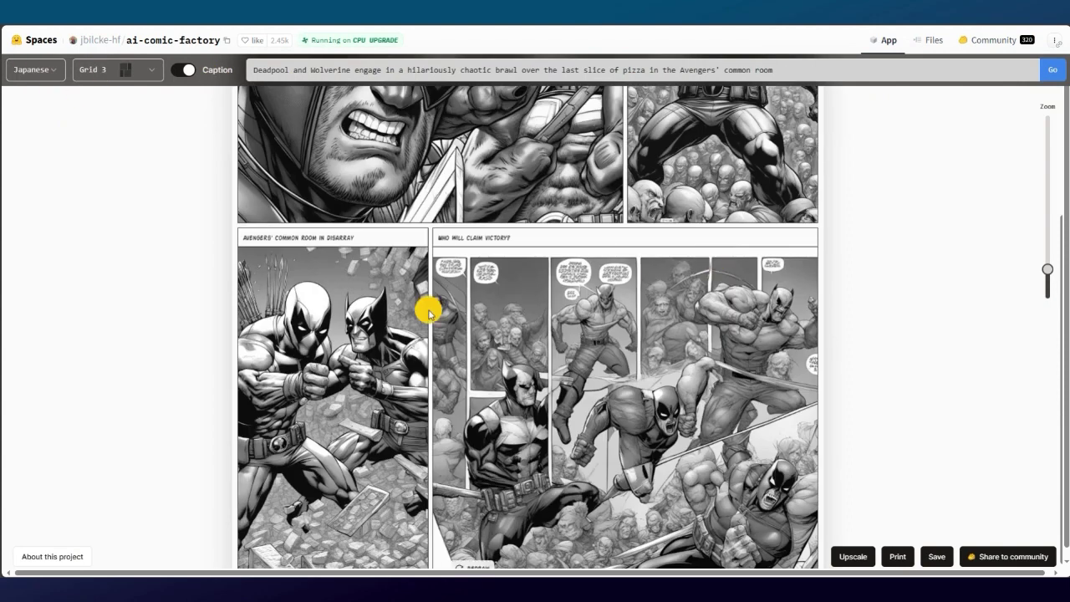
scroll(867, 335, up, 3)
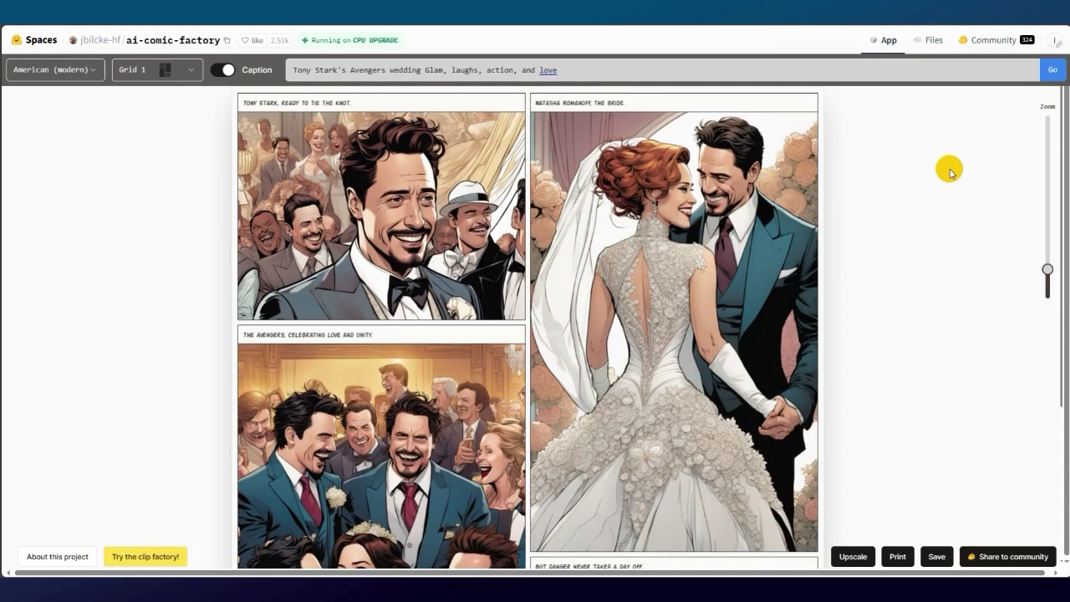
scroll(917, 303, down, 3)
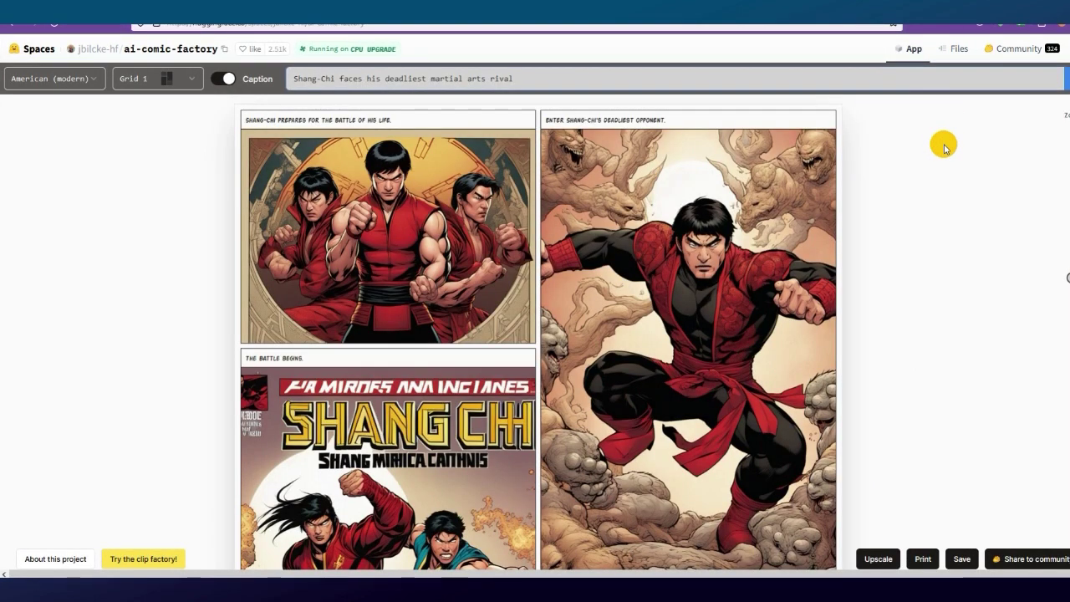
scroll(943, 146, down, 3)
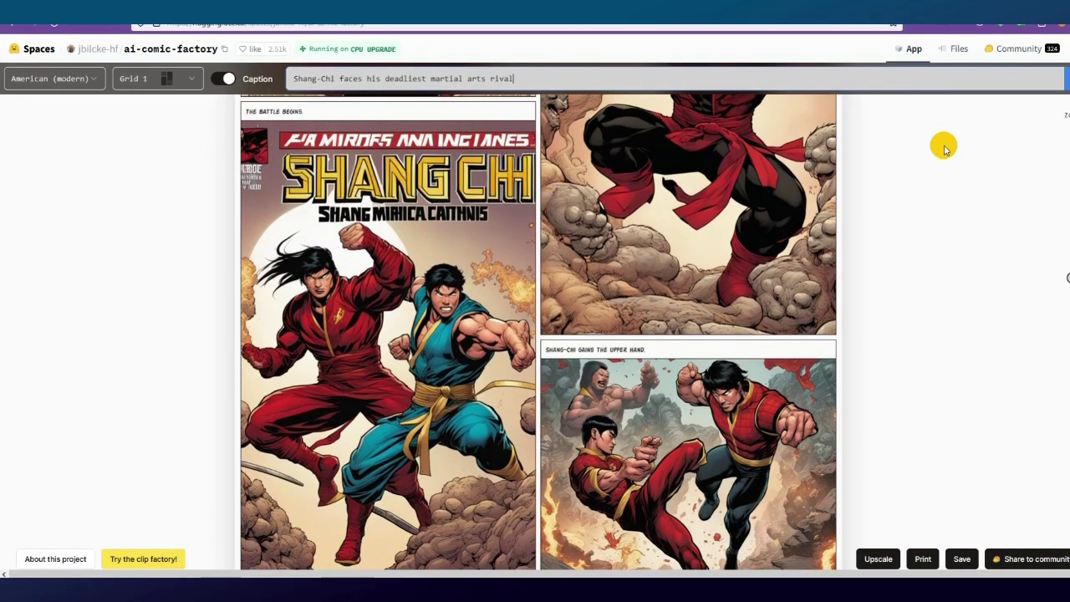
scroll(943, 147, up, 3)
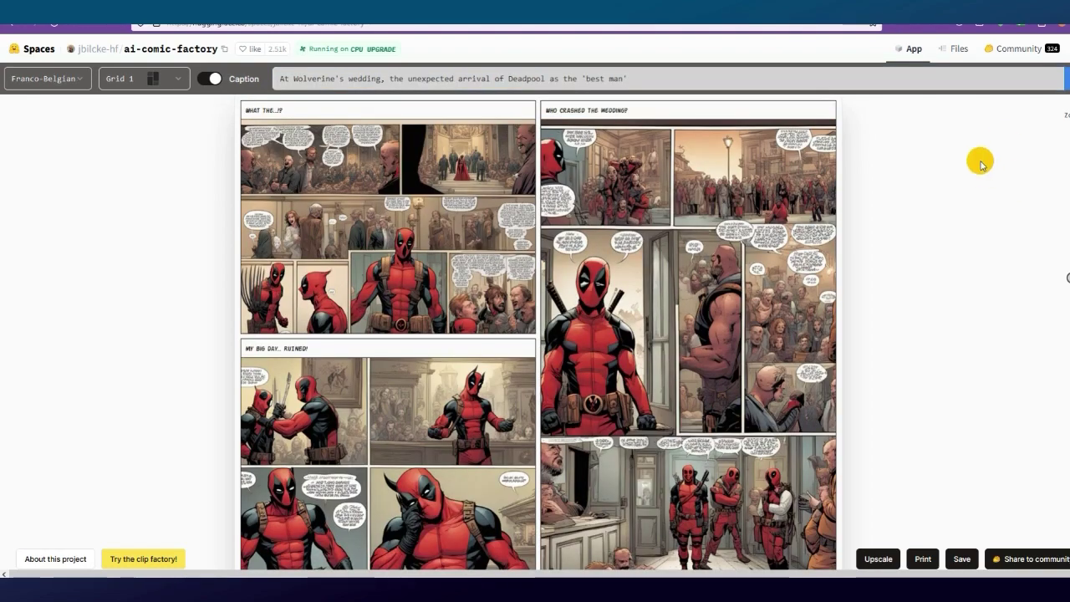
scroll(981, 165, down, 3)
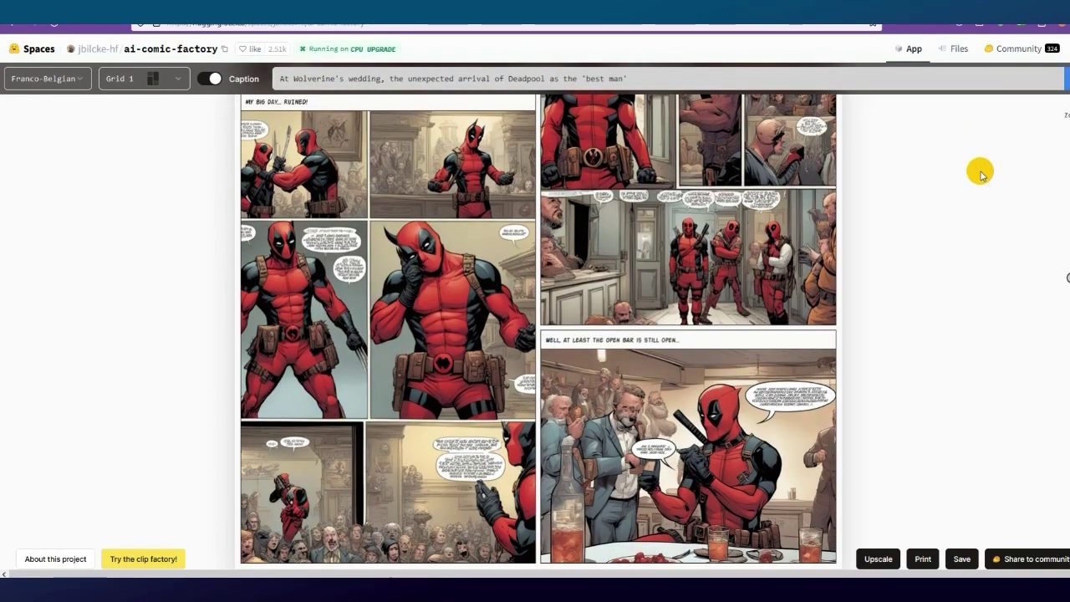
scroll(981, 173, up, 3)
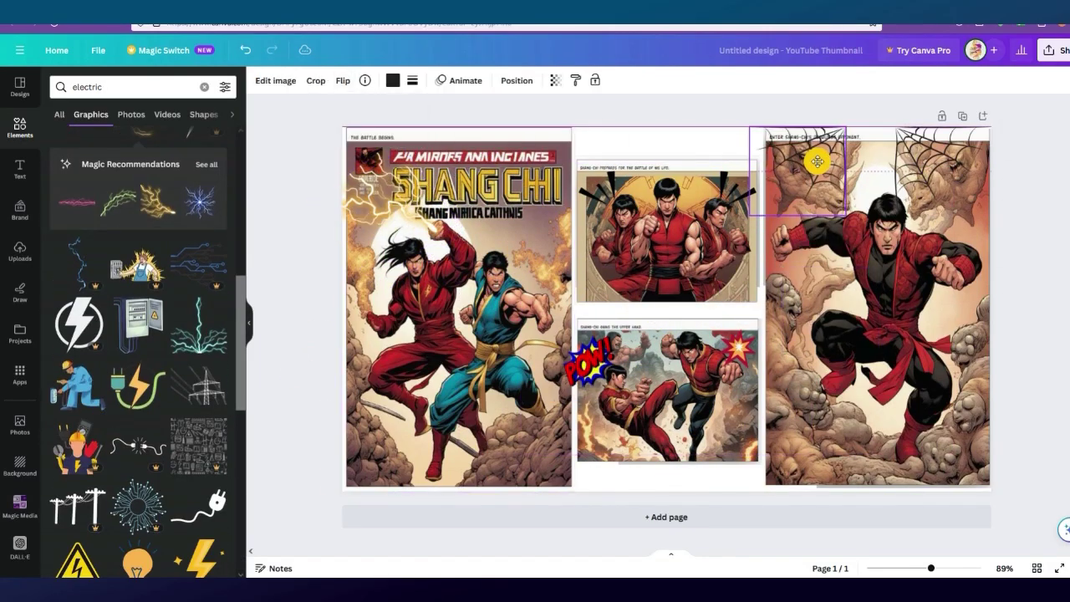
Search Elements for 'border' and place a comic speed-lines graphic behind the middle panels.
click(199, 87)
text(border)
key(Return)
drag(131, 318, 53, 327)
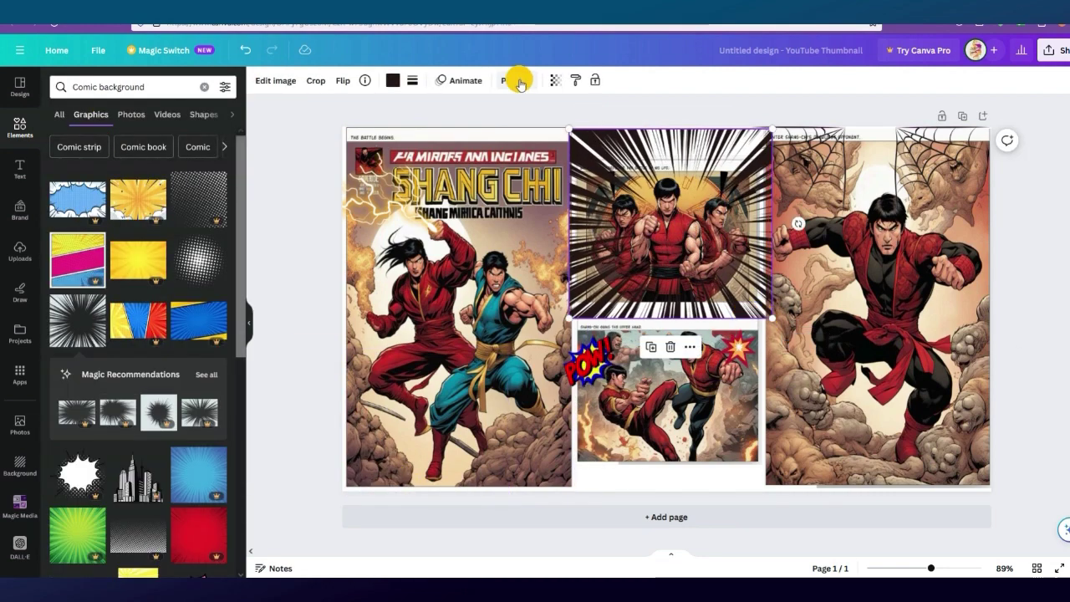
click(517, 80)
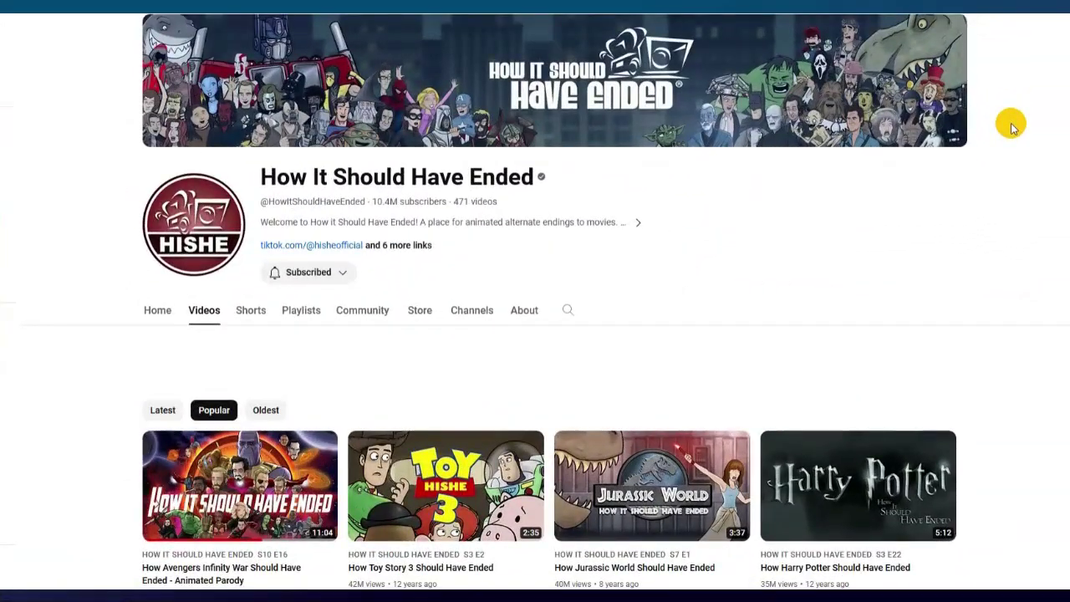
Scroll down the How It Should Have Ended channel's Popular videos.
scroll(1012, 126, down, 5)
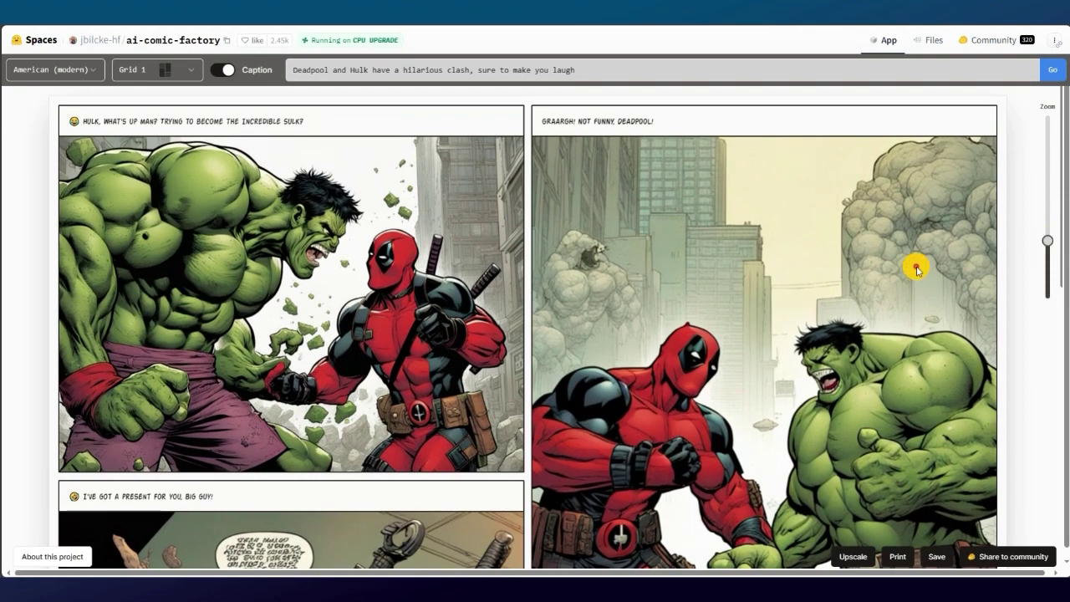
Scroll through each finished comic page, ending on the Japanese Grid 3 Deadpool and Wolverine pizza brawl.
scroll(858, 284, down, 5)
scroll(858, 285, down, 3)
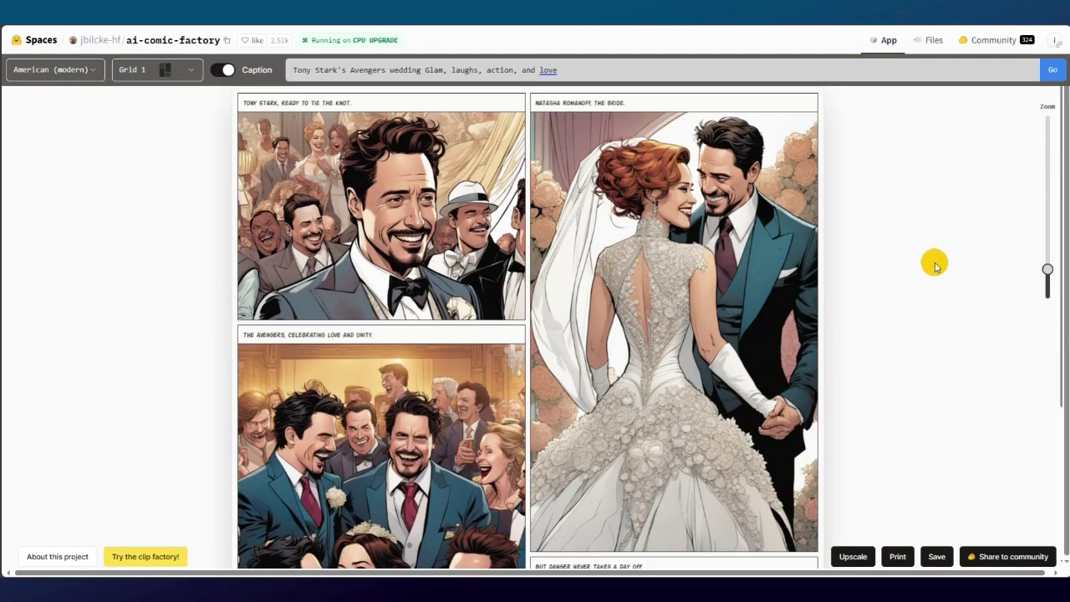
scroll(924, 284, down, 2)
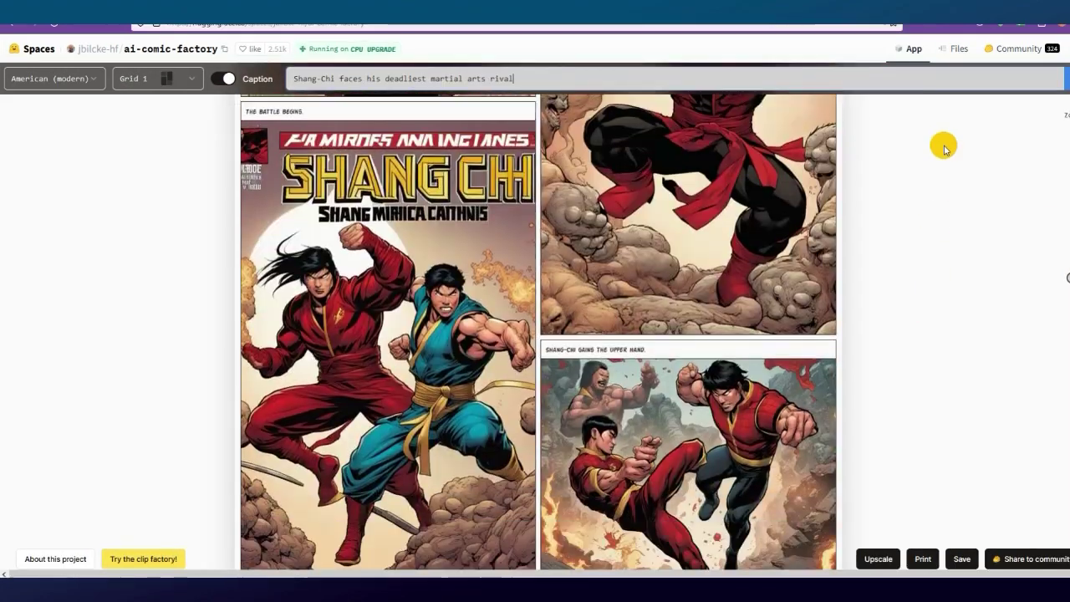
scroll(943, 148, up, 3)
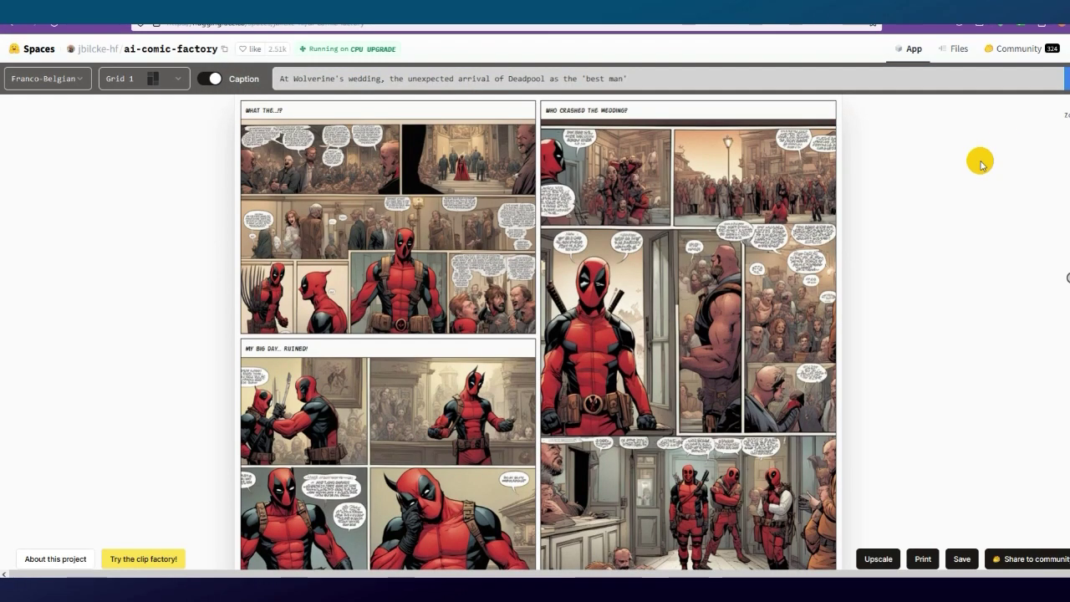
scroll(980, 167, down, 3)
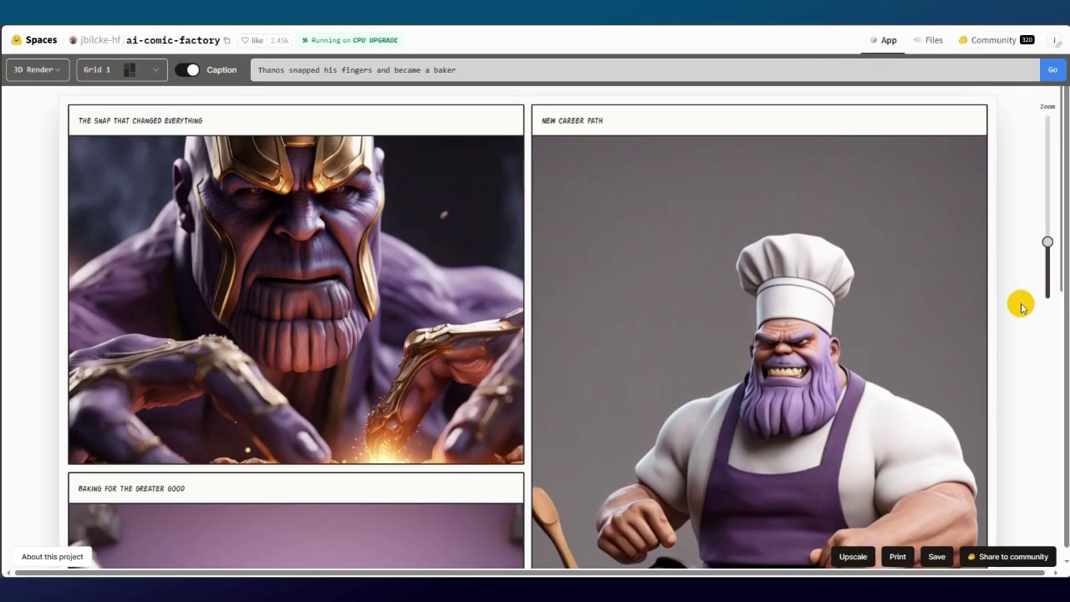
scroll(1024, 311, down, 5)
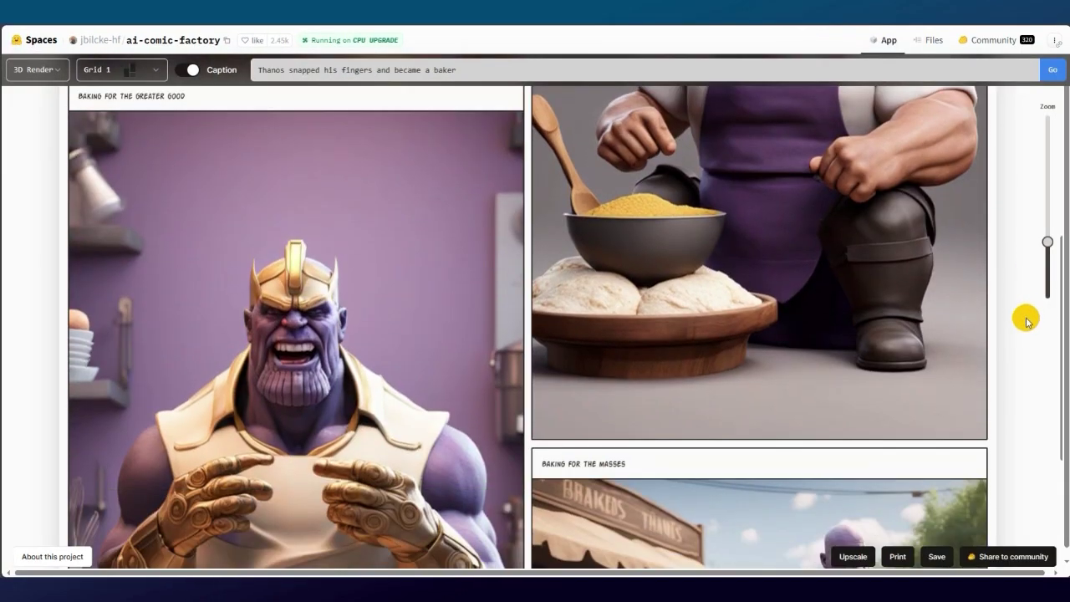
scroll(1025, 316, down, 3)
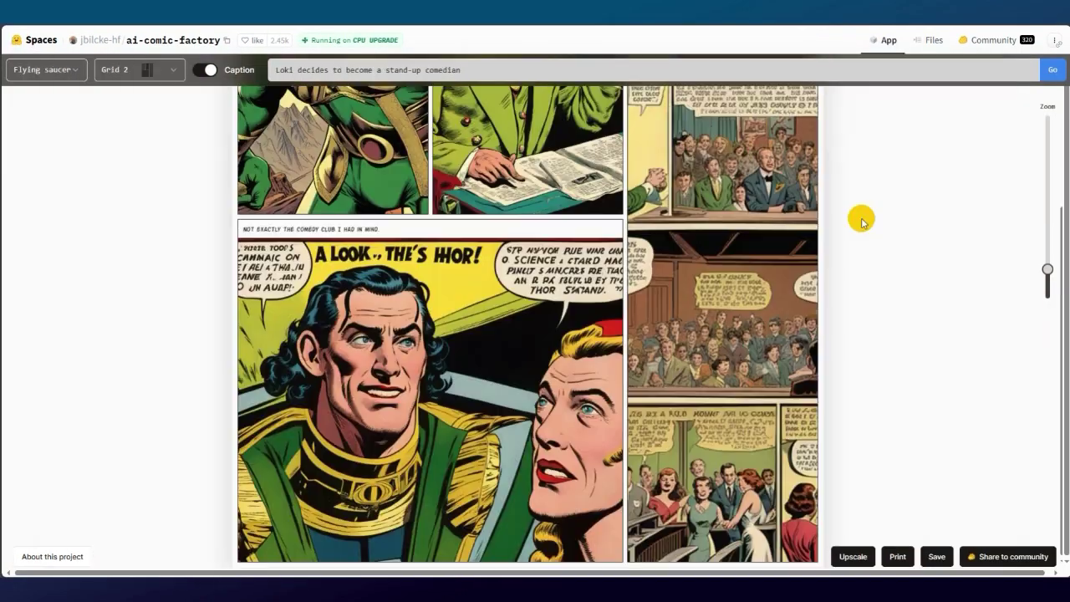
click(1045, 259)
scroll(949, 276, up, 3)
scroll(949, 276, down, 5)
scroll(949, 276, up, 5)
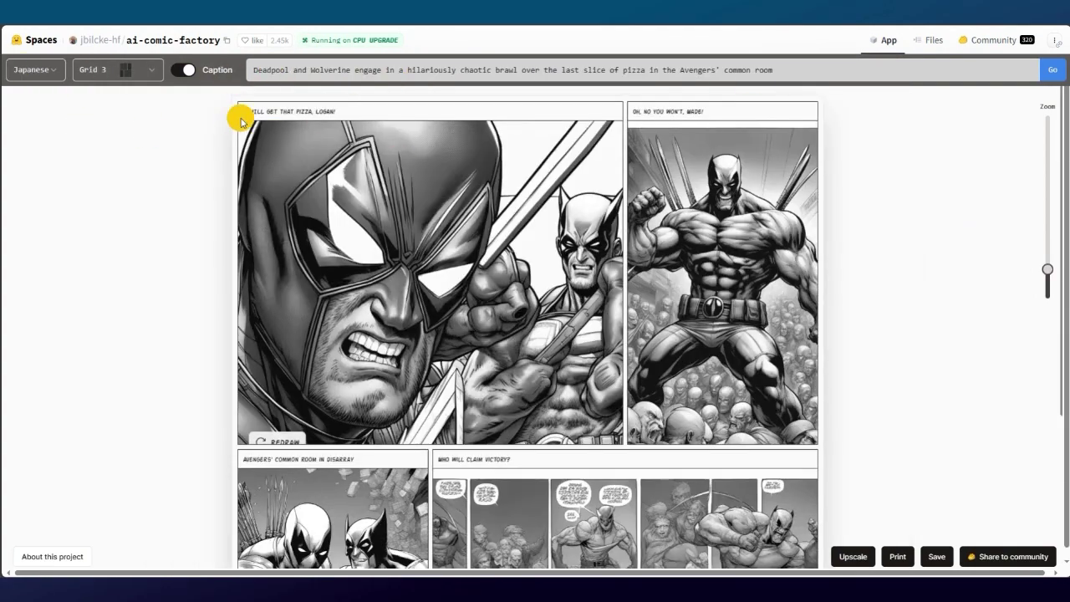
scroll(717, 258, down, 3)
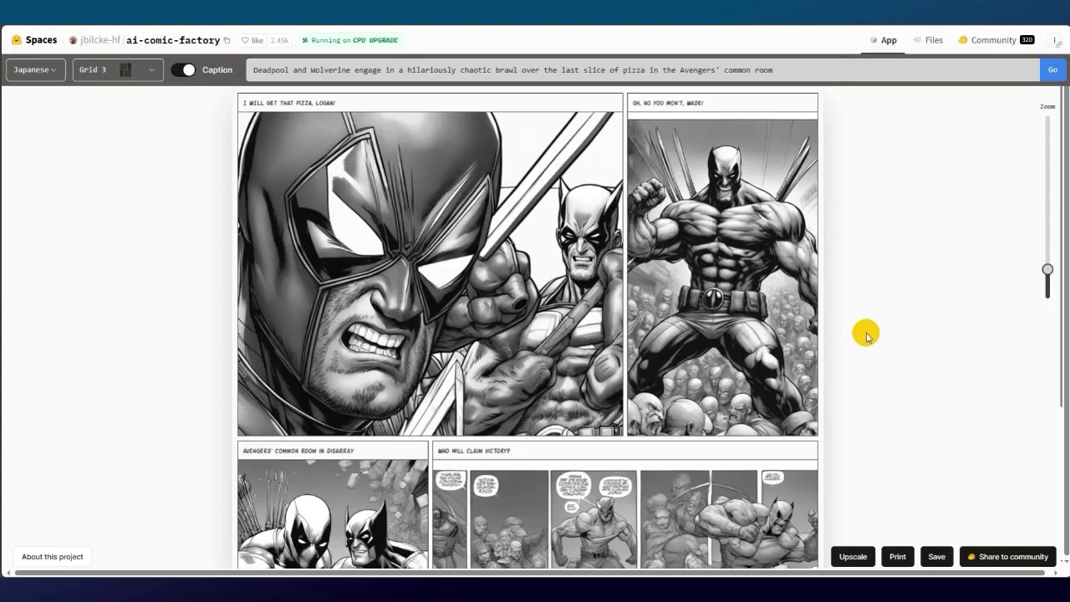